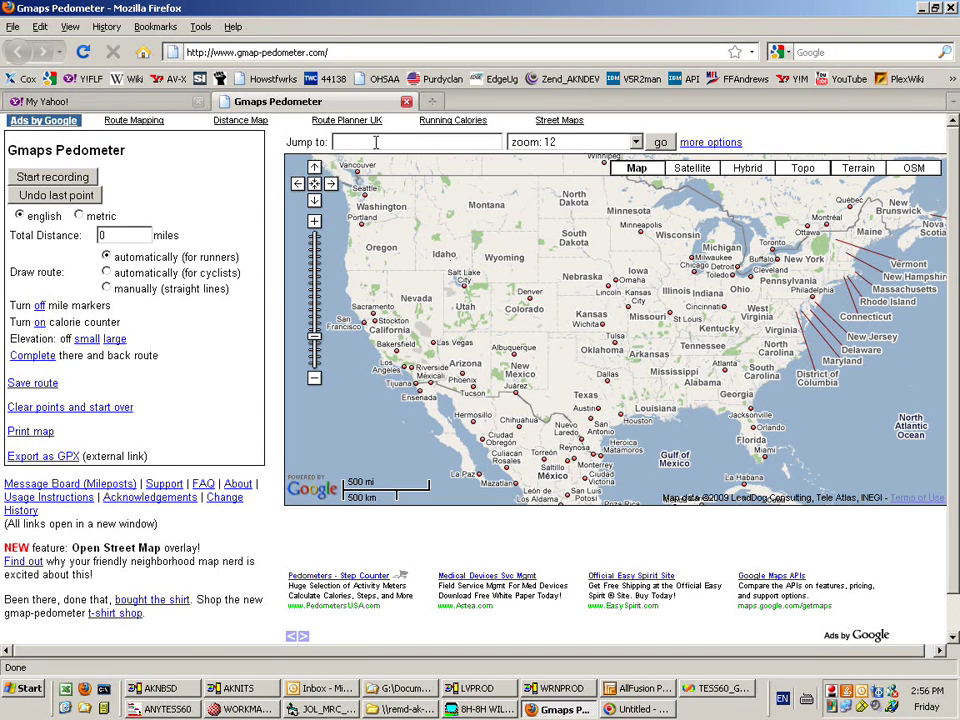
# Step: Jump the map to zip code 44138, the area around Olmsted Falls and Berea
pyautogui.moveTo(194, 52); pyautogui.dragTo(330, 56)
pyautogui.click(330, 56)
pyautogui.click(491, 141)
pyautogui.write('44138')
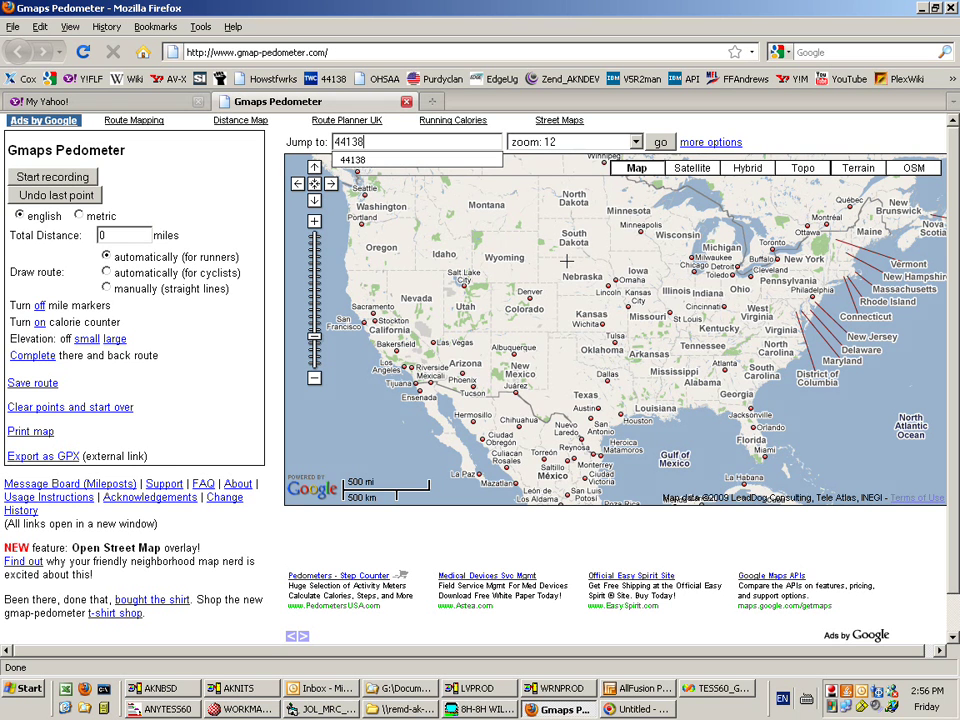
pyautogui.press('Return')
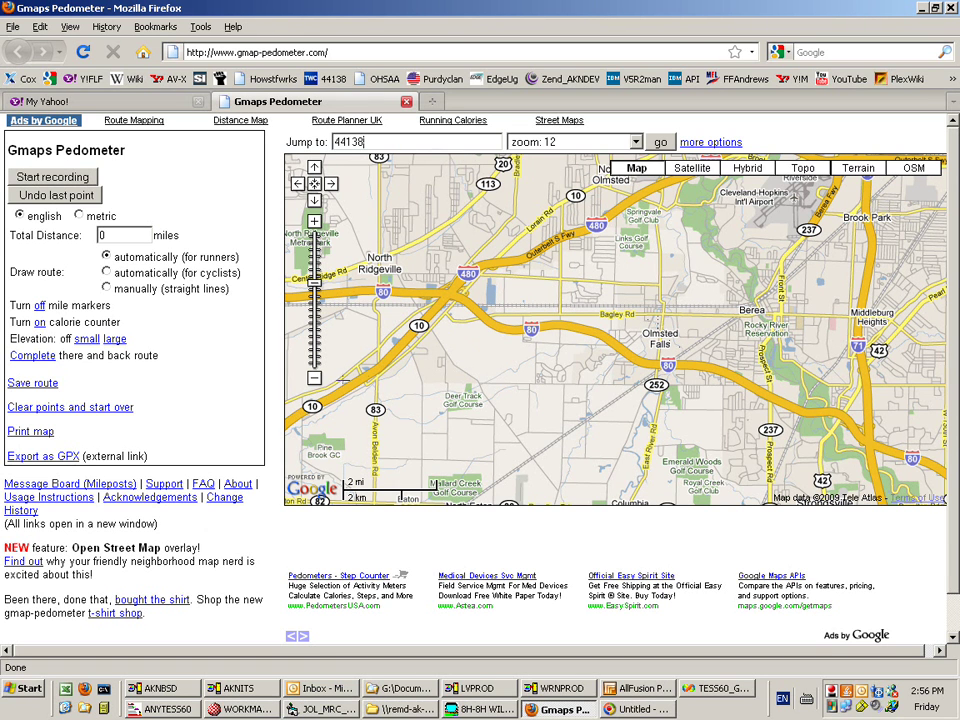
# Step: Zoom in two levels and recentre the map on Olmsted Falls south of Bagley Rd
pyautogui.click(316, 379)
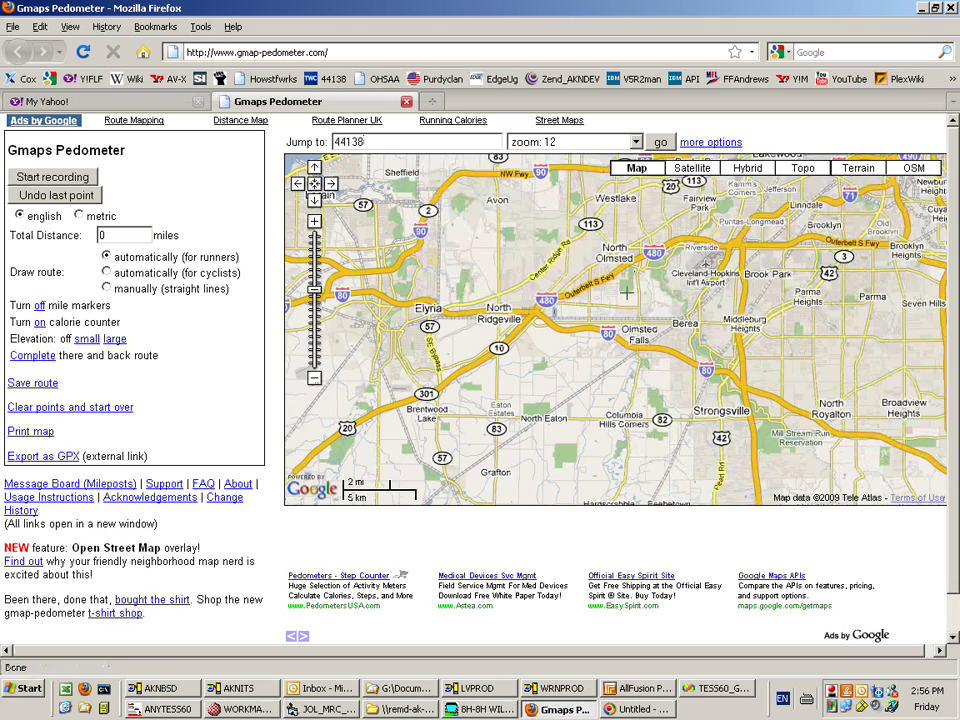
pyautogui.click(315, 221)
pyautogui.click(315, 221)
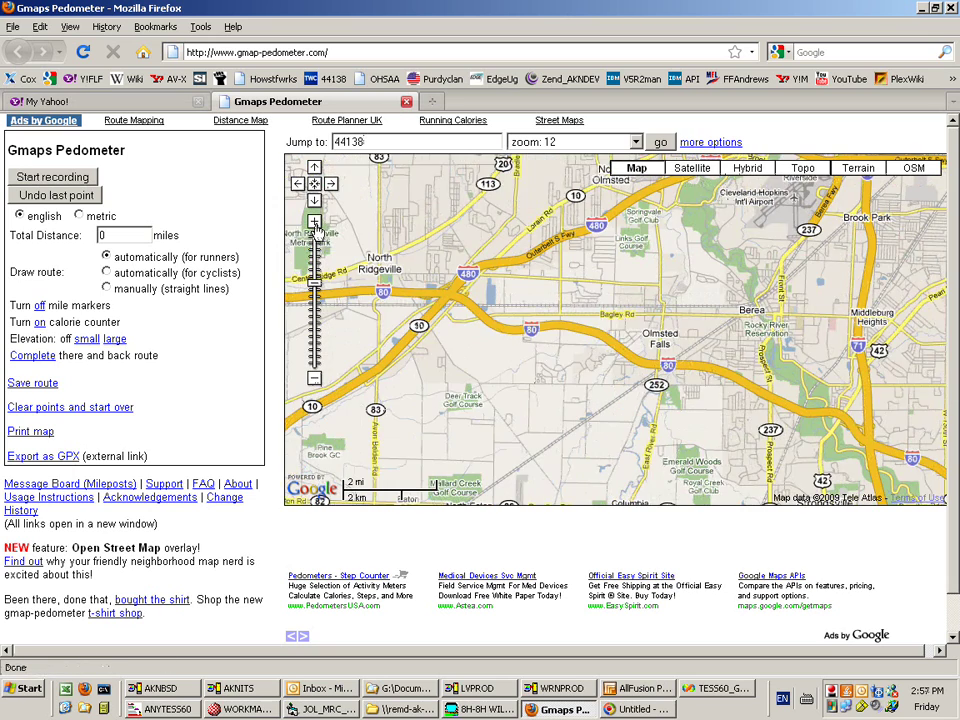
pyautogui.moveTo(632, 428); pyautogui.dragTo(696, 393)
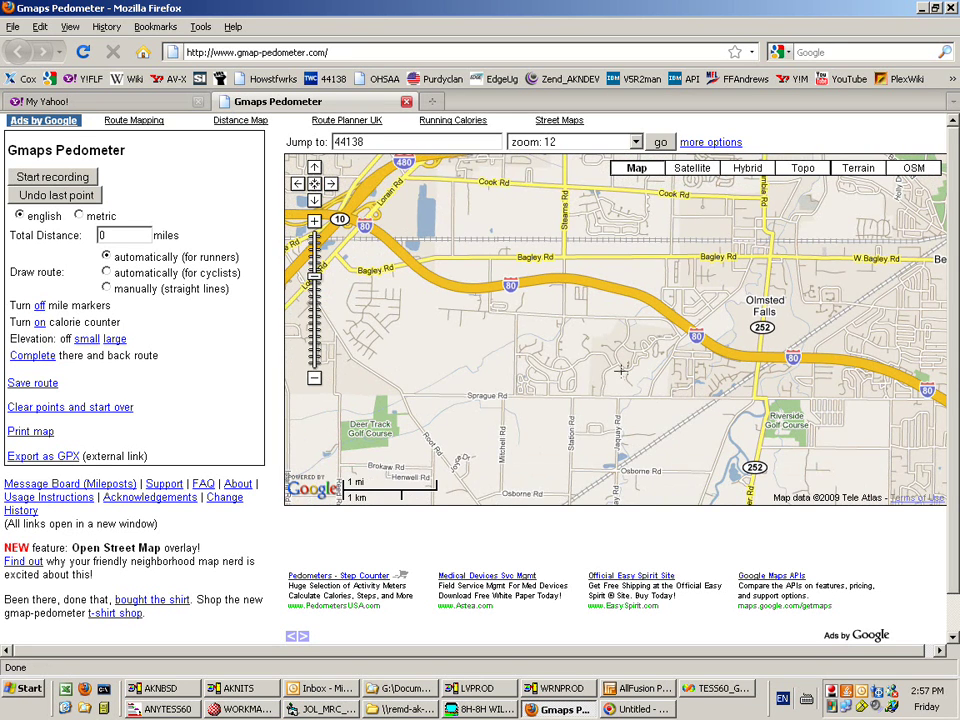
pyautogui.press('Down')
# Step: Zoom to street level above Sprague Rd, briefly try Hybrid view, then return to Map
pyautogui.click(315, 221)
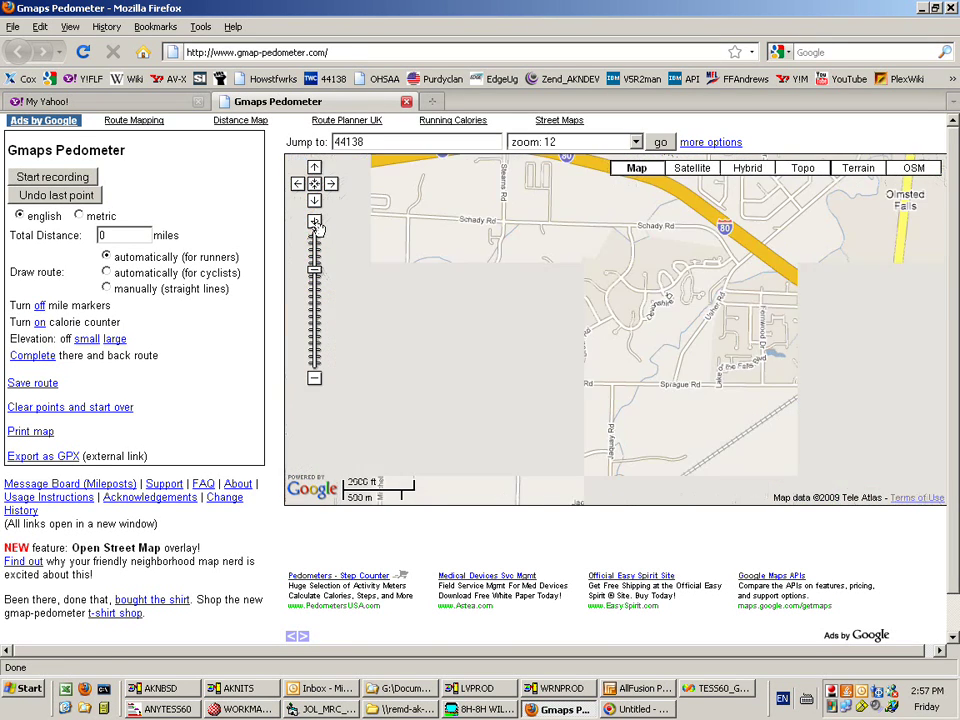
pyautogui.click(315, 221)
pyautogui.moveTo(630, 349); pyautogui.dragTo(618, 370)
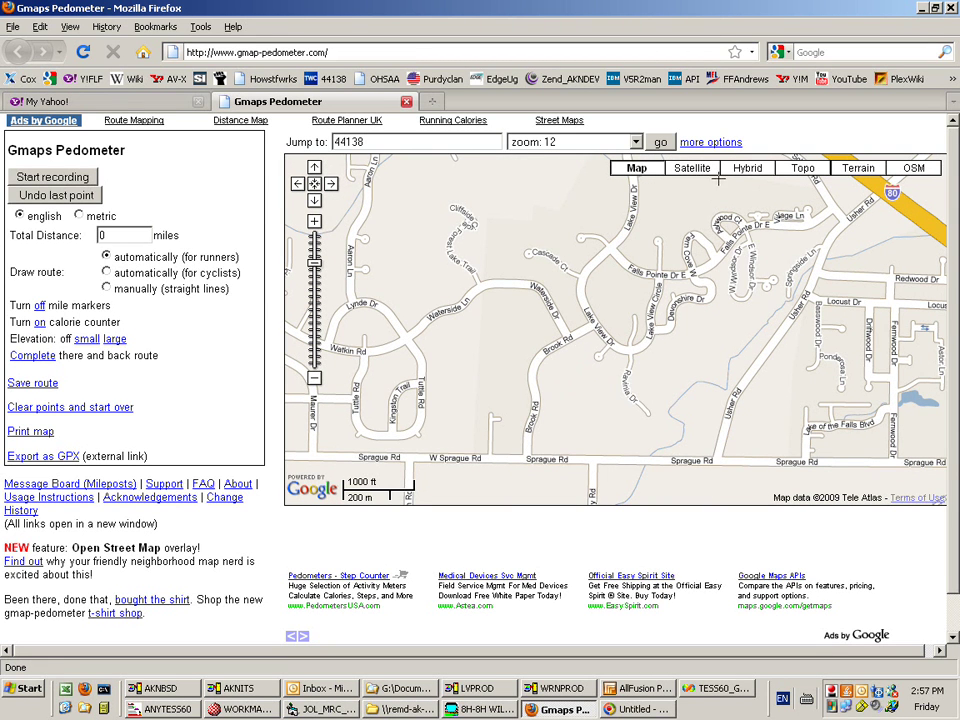
pyautogui.click(747, 168)
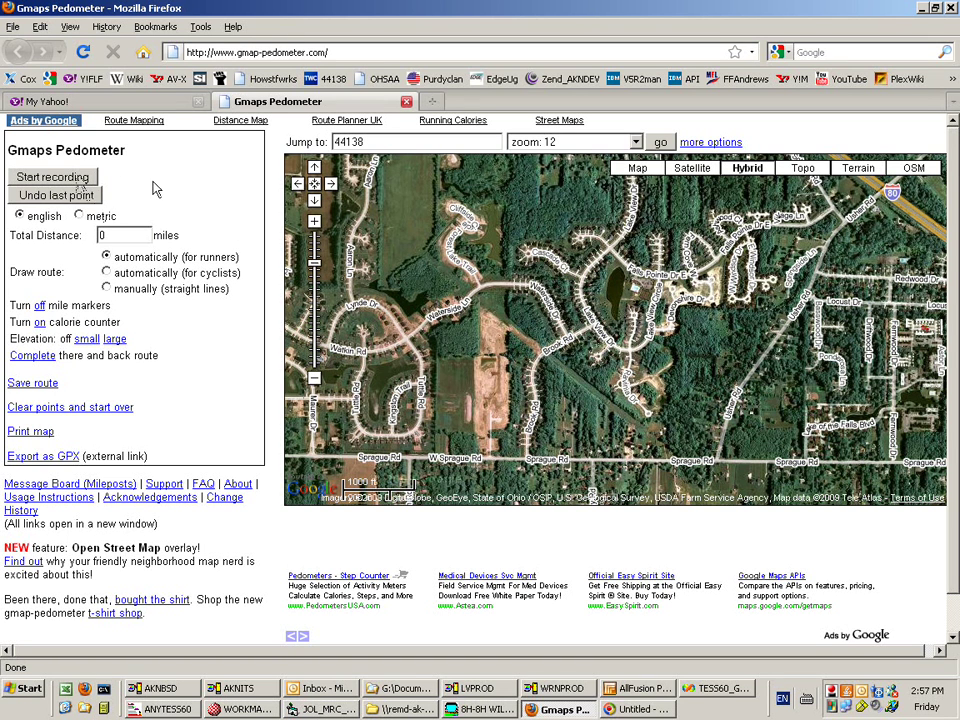
pyautogui.click(637, 170)
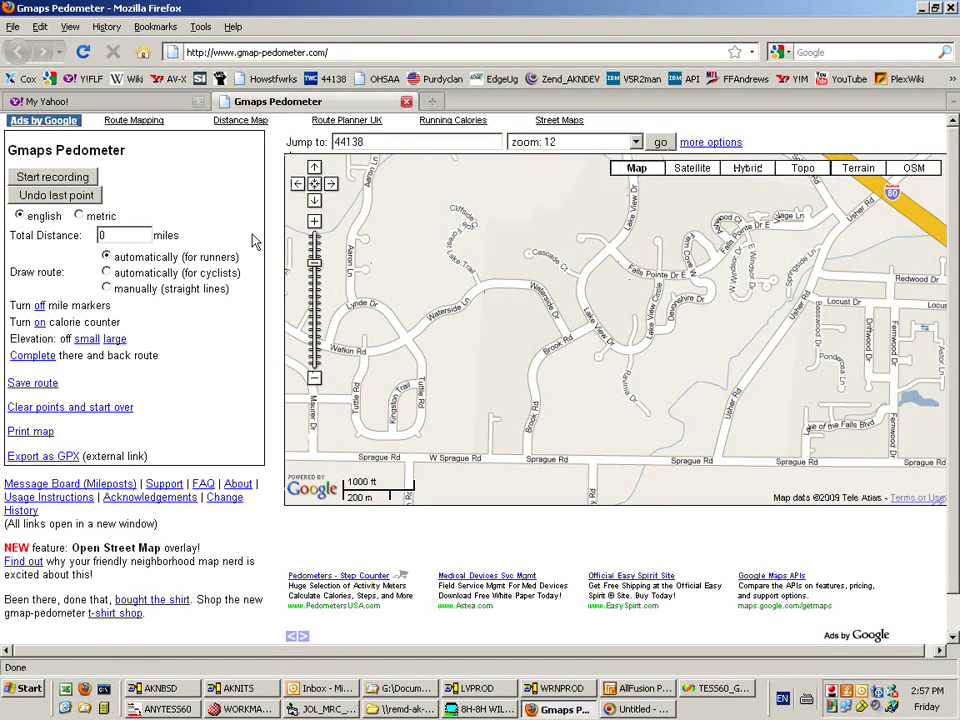
# Step: Start recording a route at Brook Rd and extend it to Usher Rd by Vage Ln
pyautogui.click(70, 178)
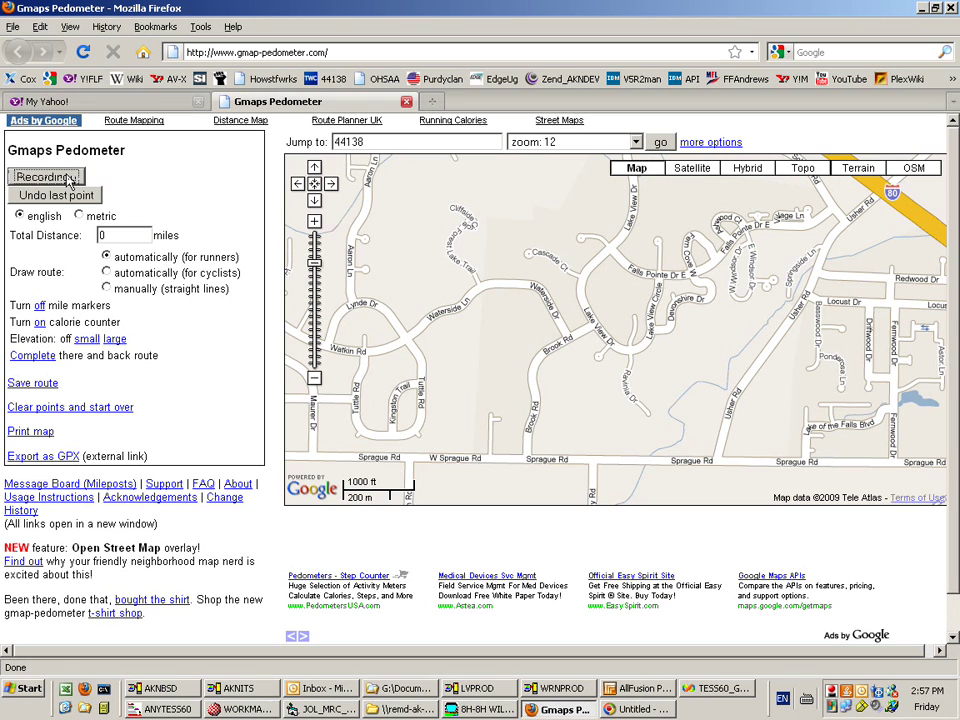
pyautogui.click(595, 355)
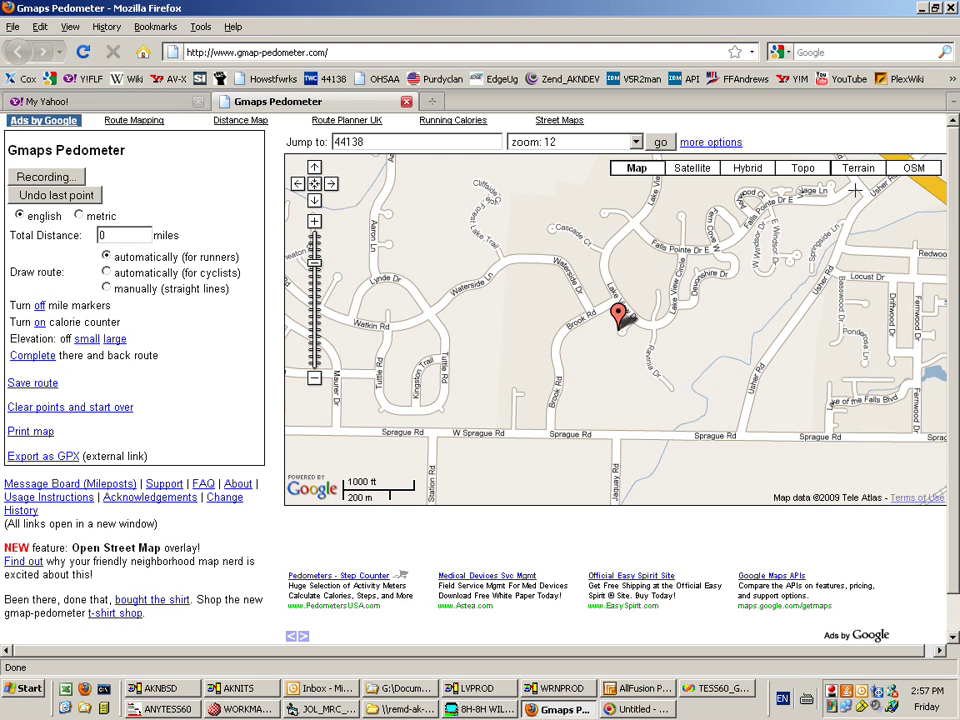
pyautogui.moveTo(855, 184)
pyautogui.mouseDown()
pyautogui.moveTo(777, 260)
pyautogui.moveTo(660, 240)
pyautogui.moveTo(775, 255)
pyautogui.mouseUp()
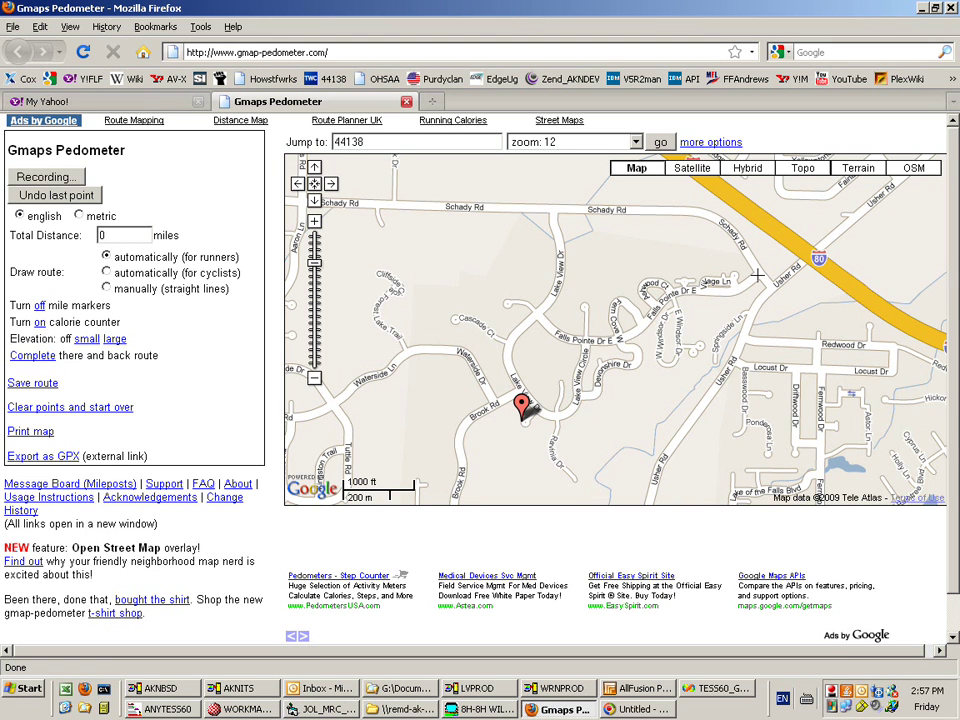
pyautogui.click(757, 275)
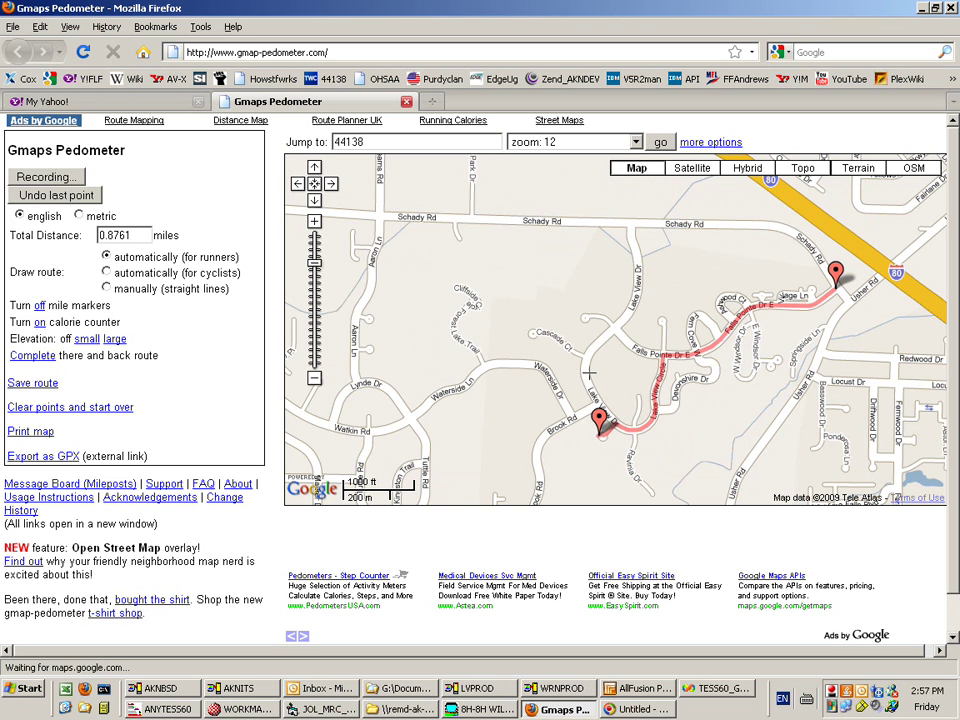
# Step: Route along Falls Pointe Dr, up Lake View Dr to Schady Rd, and back, totalling 2.5116 miles
pyautogui.click(617, 328)
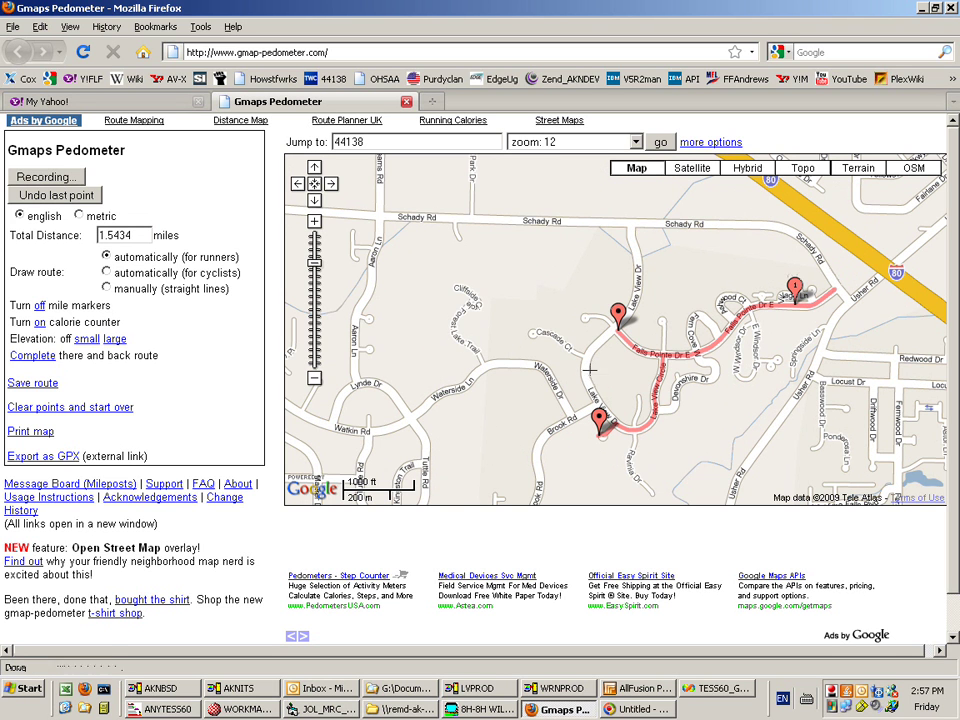
pyautogui.click(634, 228)
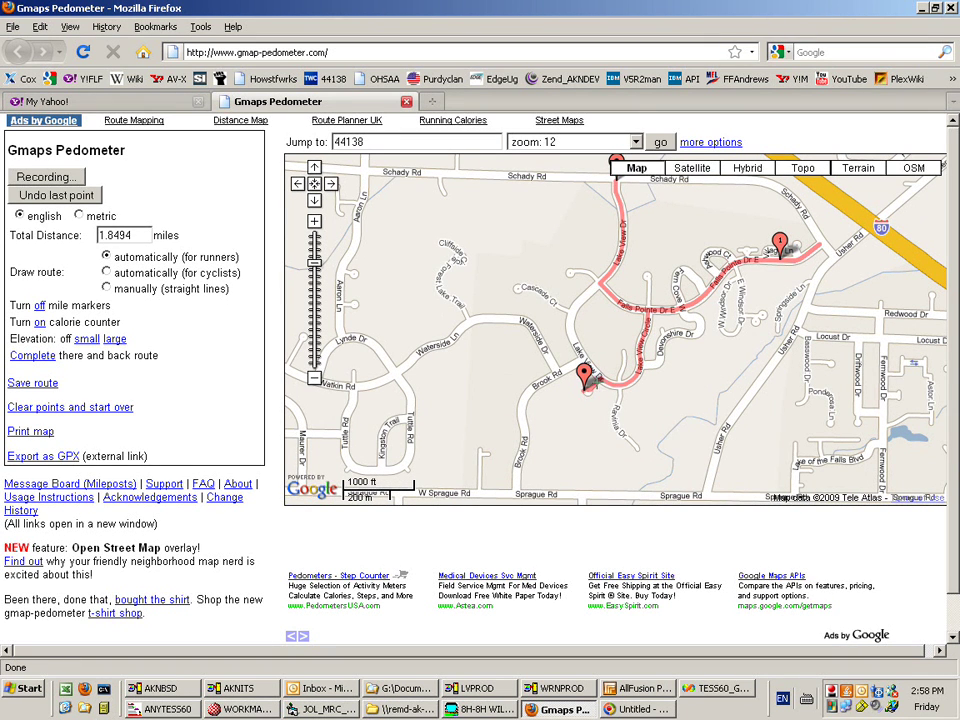
pyautogui.click(589, 393)
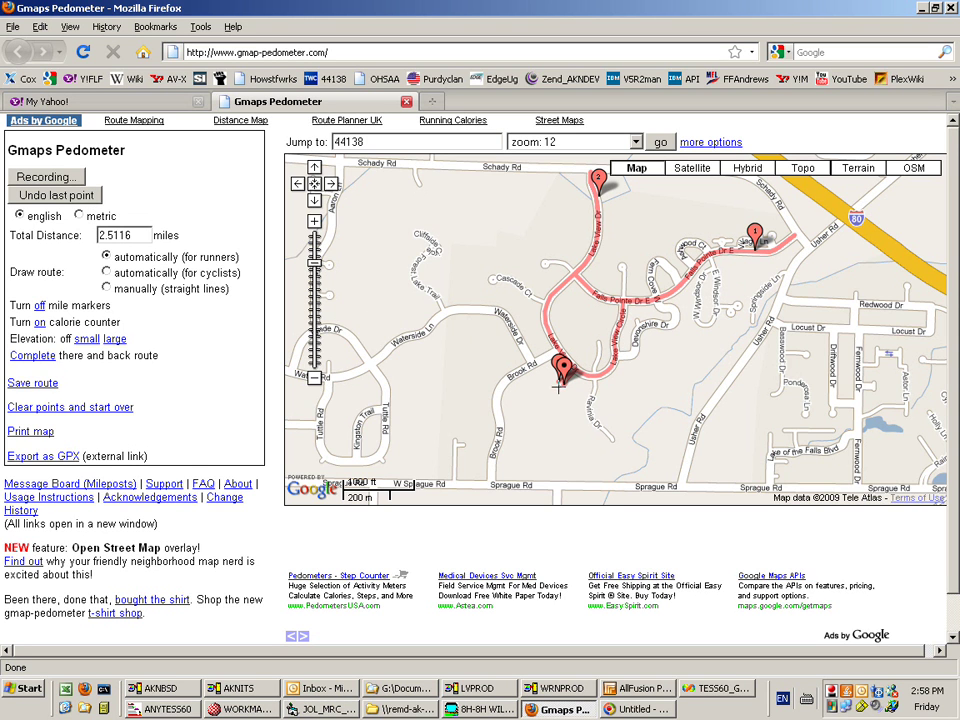
# Step: Drop the last point and extend the route down Brook Rd to Sprague Rd, reaching 3.4292 miles
pyautogui.click(80, 195)
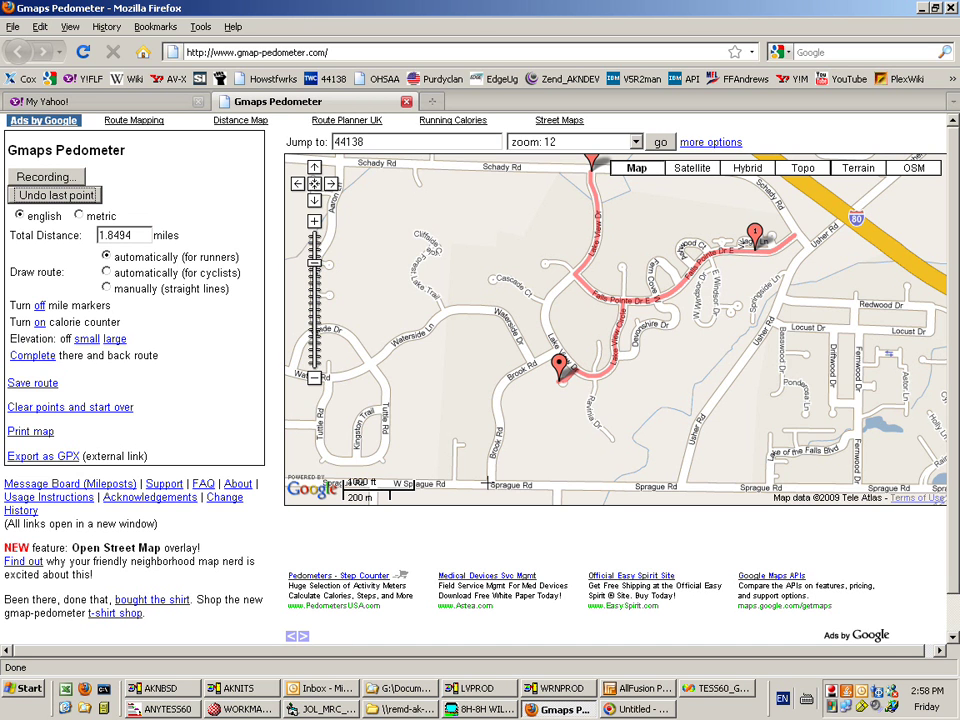
pyautogui.click(487, 483)
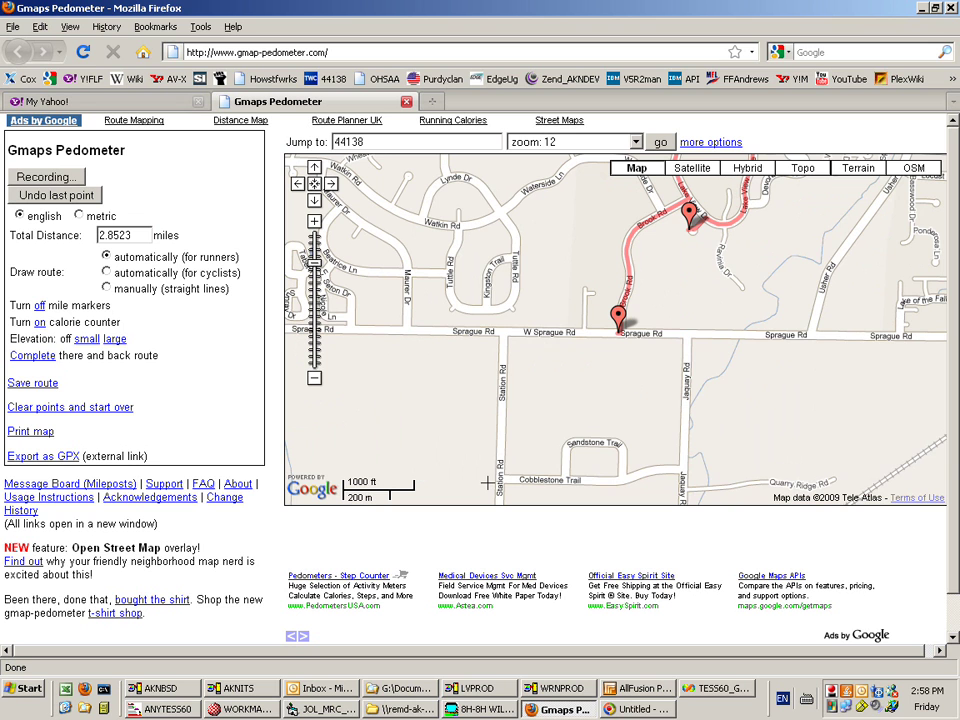
pyautogui.click(690, 218)
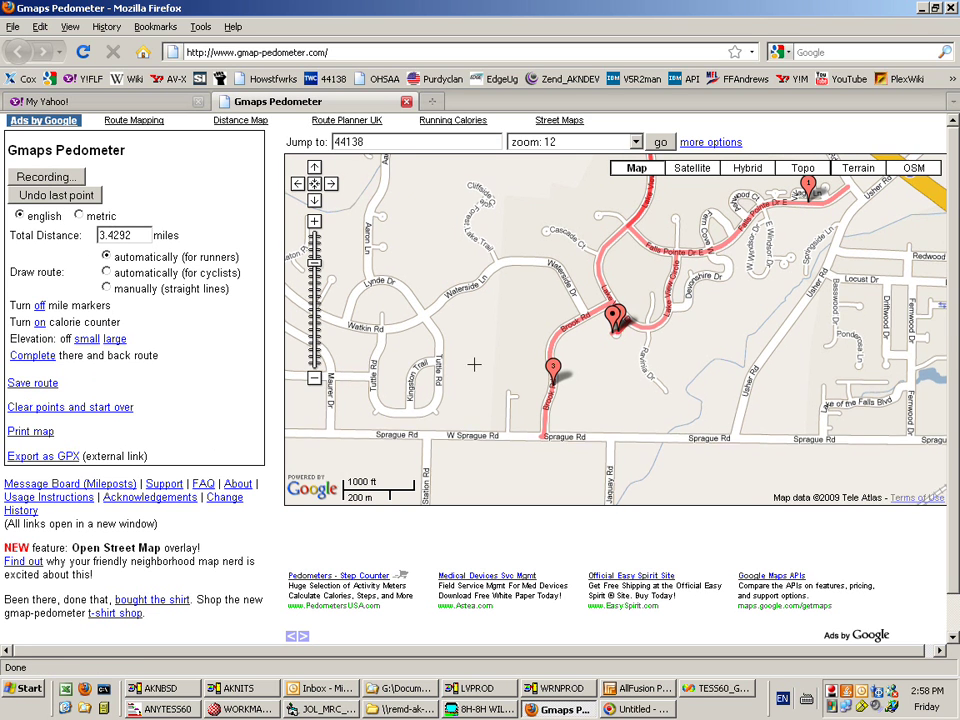
pyautogui.moveTo(473, 364); pyautogui.dragTo(452, 398)
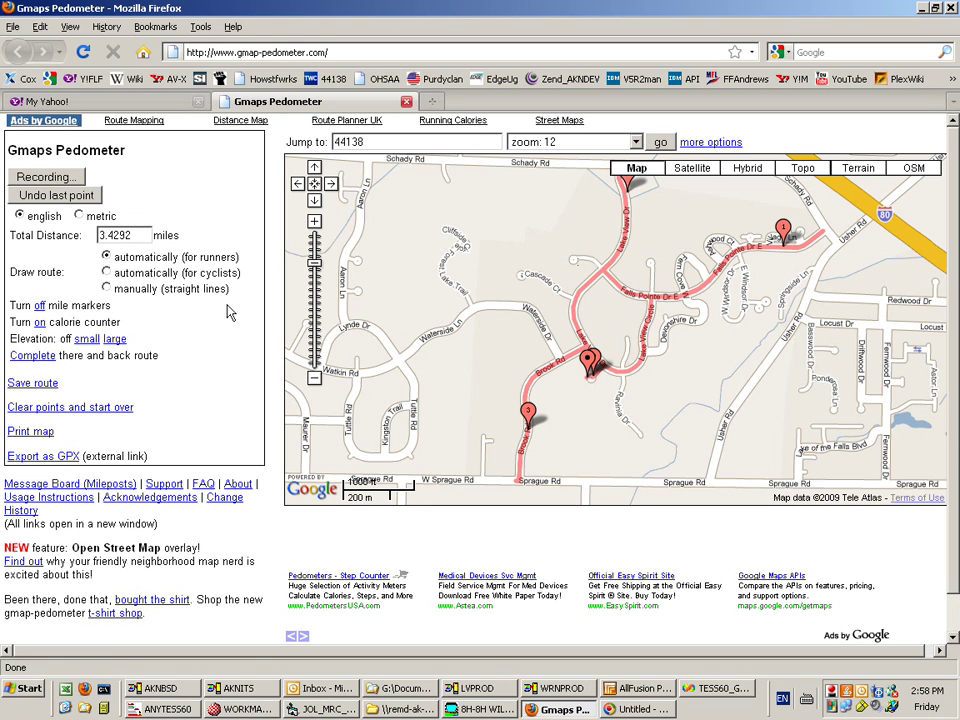
# Step: Remove the last three route points, then discard a trial point added on Usher Rd
pyautogui.click(52, 196)
pyautogui.click(52, 196)
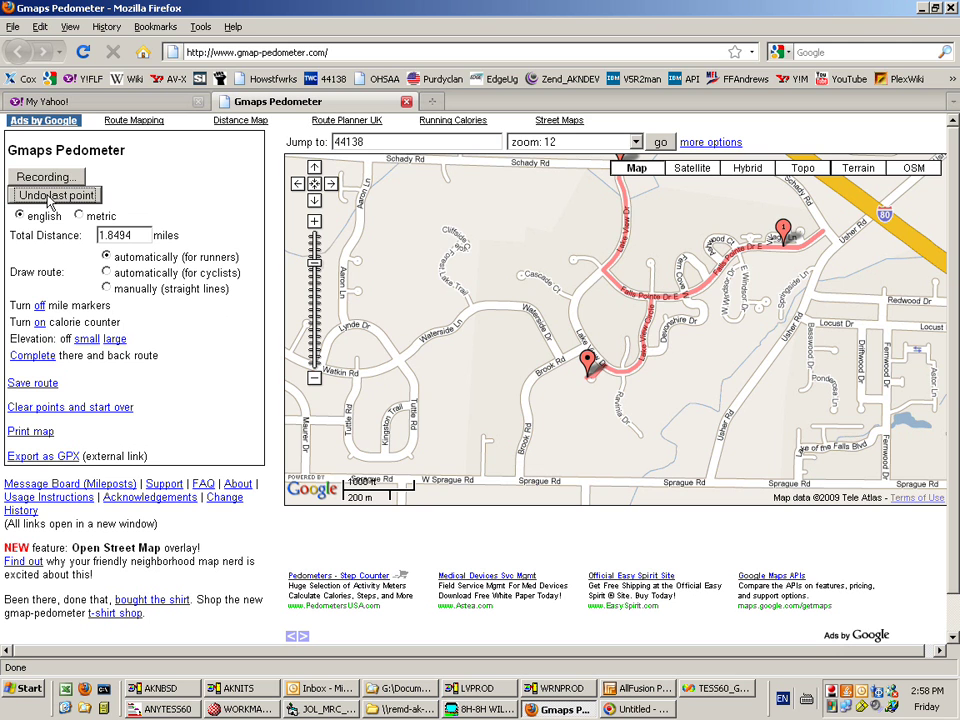
pyautogui.click(50, 196)
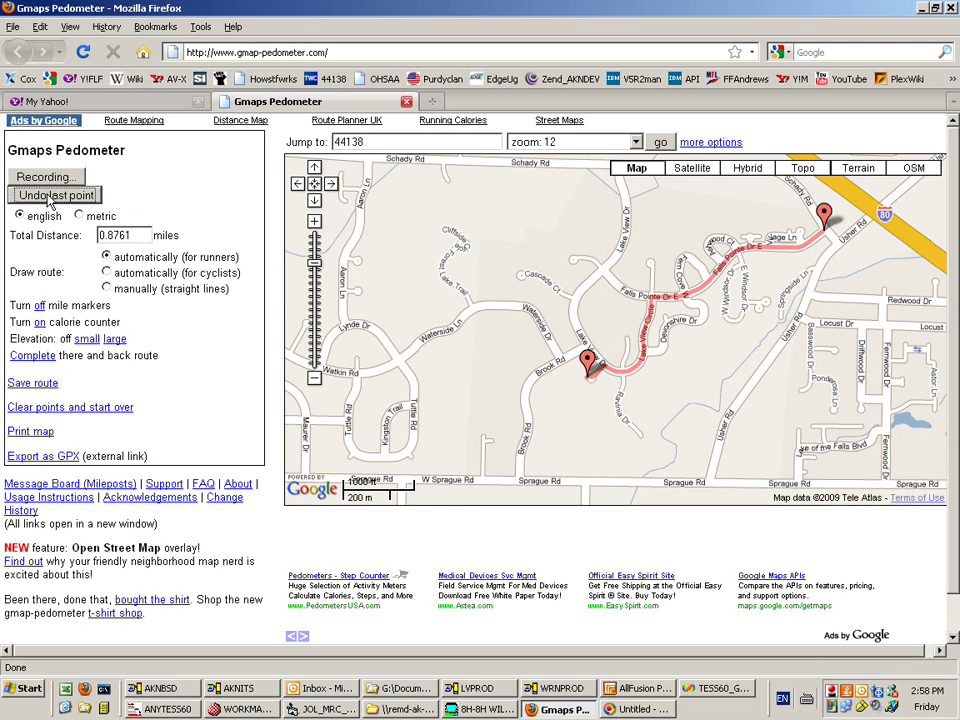
pyautogui.moveTo(598, 308); pyautogui.dragTo(406, 358)
pyautogui.click(622, 328)
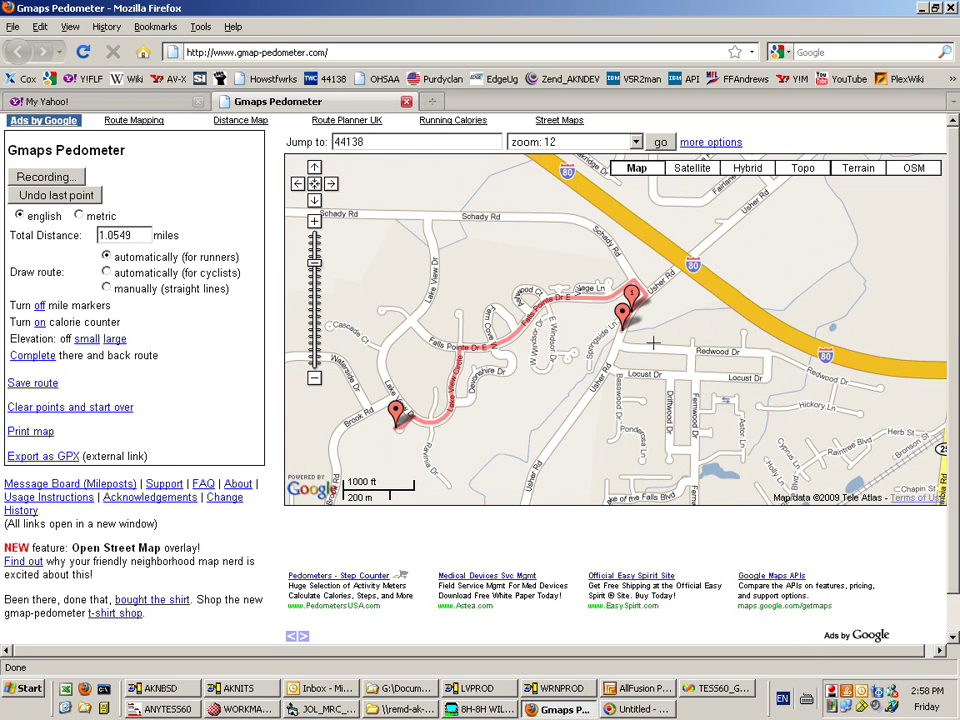
pyautogui.click(52, 195)
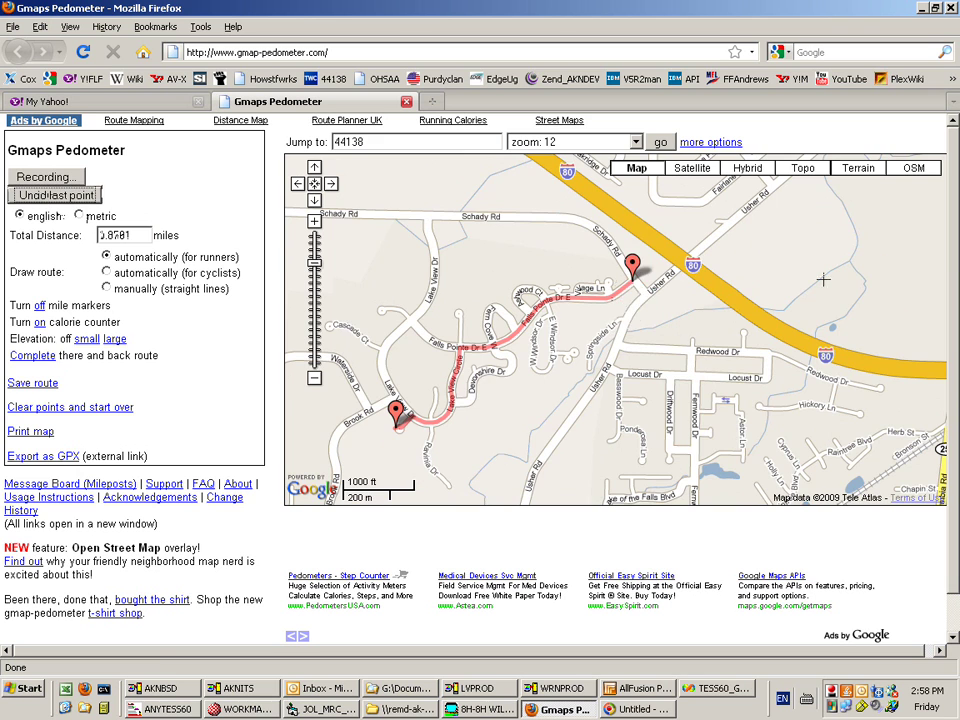
# Step: Add points at Bagley Rd and Usher Rd and along W Bagley Rd to Berea, totalling 4.3441 miles
pyautogui.moveTo(823, 280); pyautogui.dragTo(650, 440)
pyautogui.moveTo(761, 279); pyautogui.dragTo(720, 325)
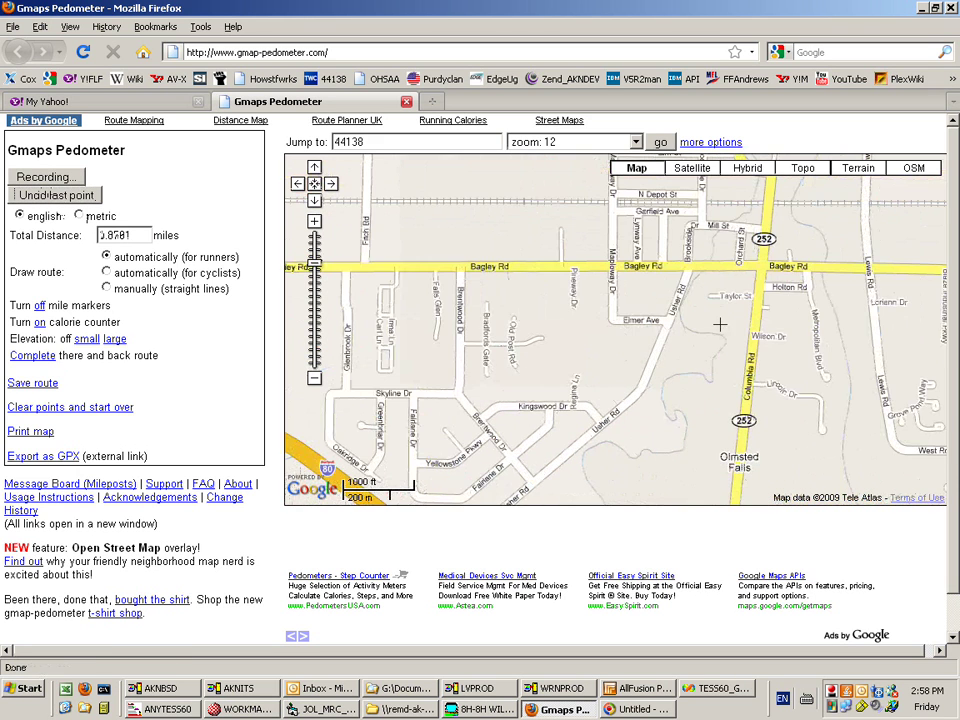
pyautogui.click(691, 271)
pyautogui.moveTo(706, 391)
pyautogui.mouseDown()
pyautogui.moveTo(691, 291)
pyautogui.moveTo(665, 361)
pyautogui.moveTo(660, 352)
pyautogui.mouseUp()
pyautogui.moveTo(945, 352); pyautogui.dragTo(843, 361)
pyautogui.moveTo(930, 332); pyautogui.dragTo(647, 341)
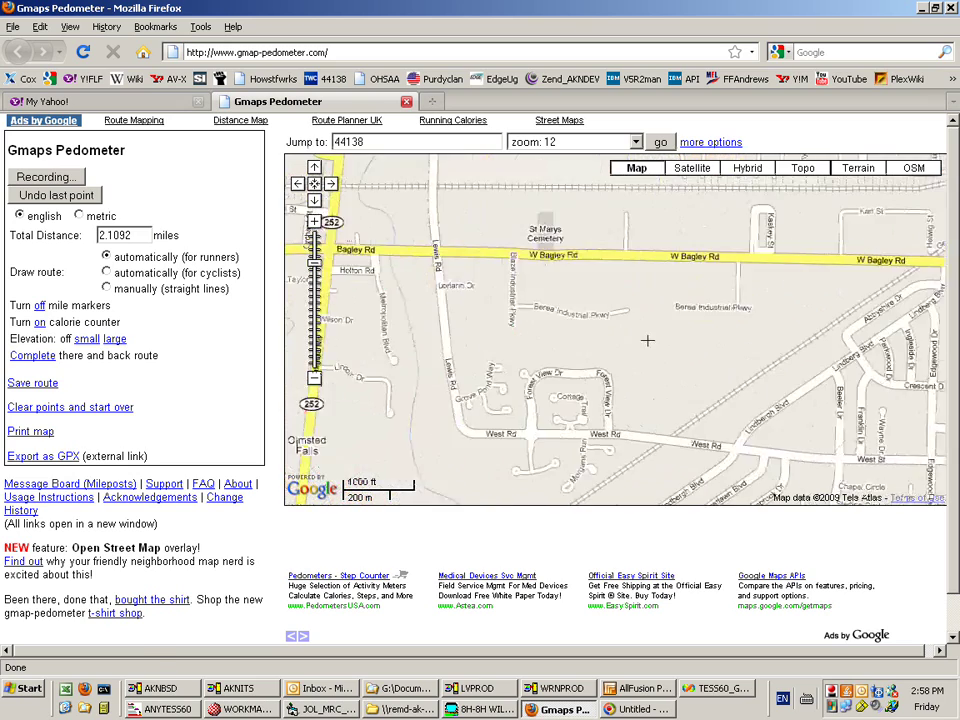
pyautogui.moveTo(940, 340); pyautogui.dragTo(623, 281)
pyautogui.moveTo(737, 187); pyautogui.dragTo(727, 223)
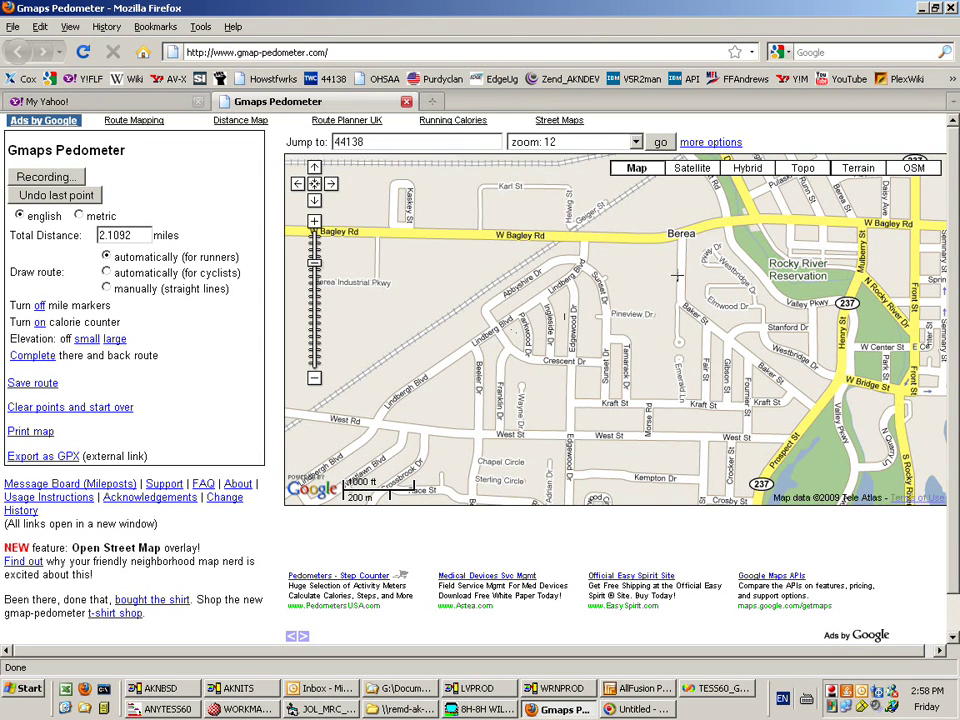
pyautogui.click(725, 219)
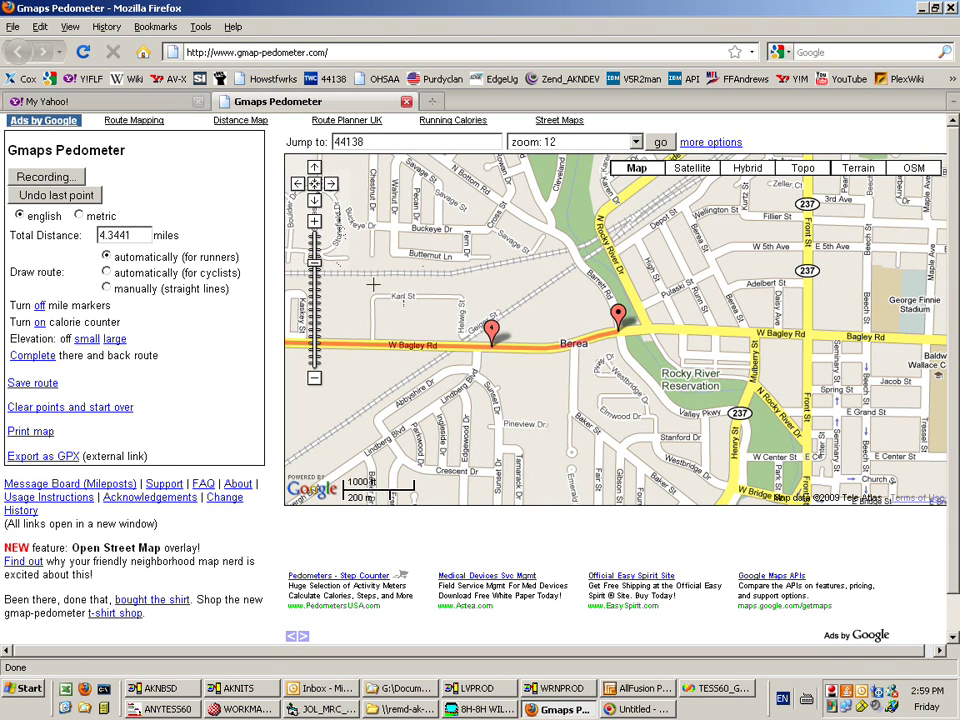
# Step: Clear all route points and reposition the map on the Lake View Dr area
pyautogui.click(84, 410)
pyautogui.click(449, 369)
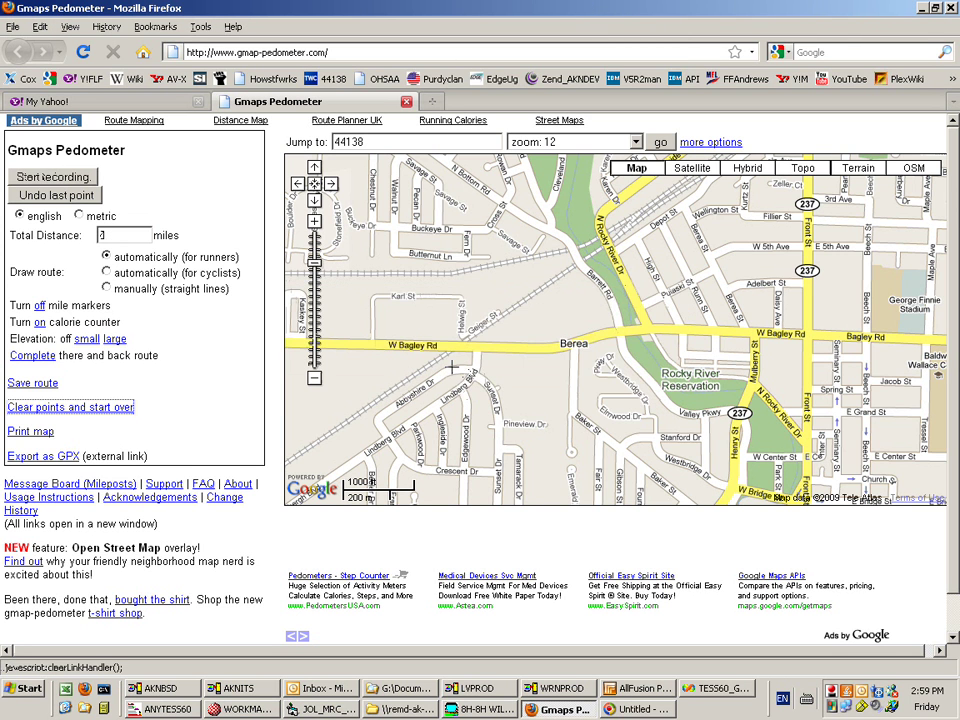
pyautogui.press('Left')
pyautogui.press('Down')
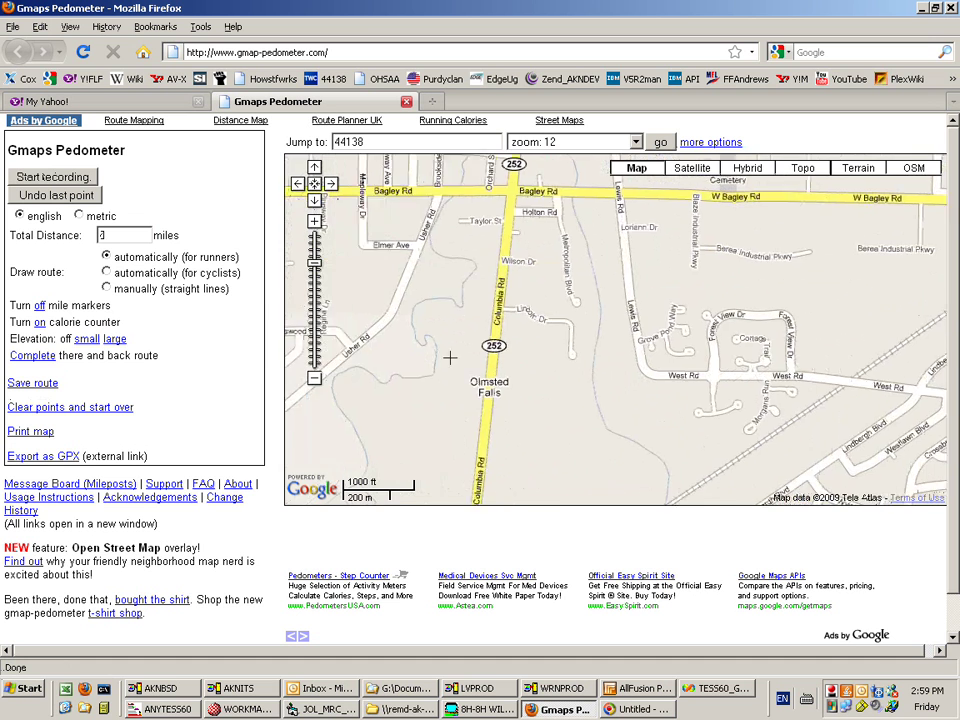
pyautogui.press('Down')
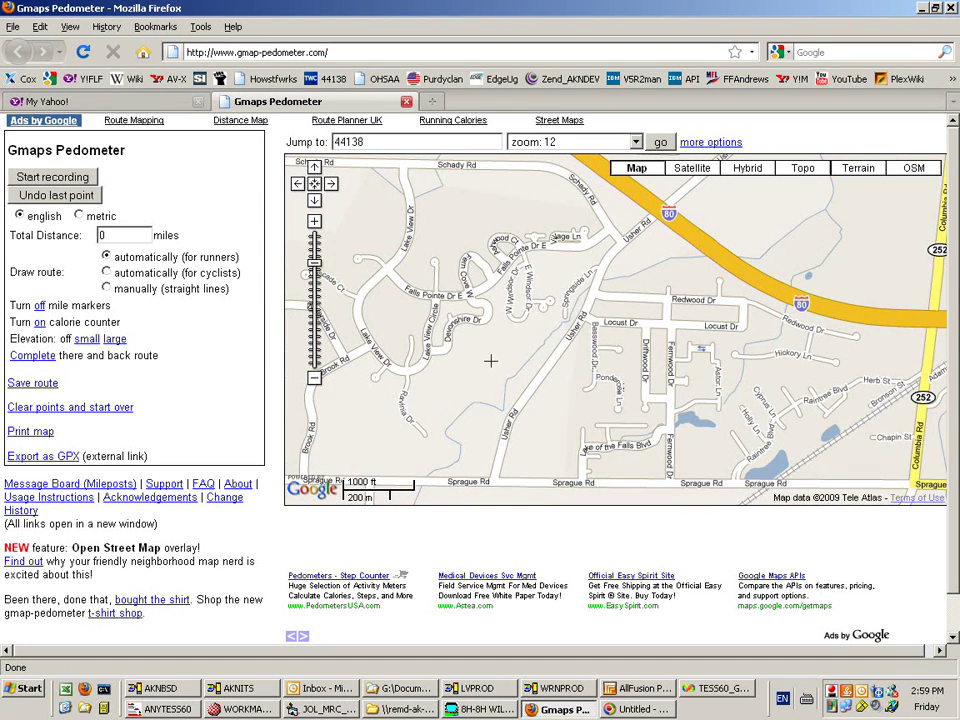
pyautogui.press('Left')
pyautogui.press('Down')
pyautogui.press('Left')
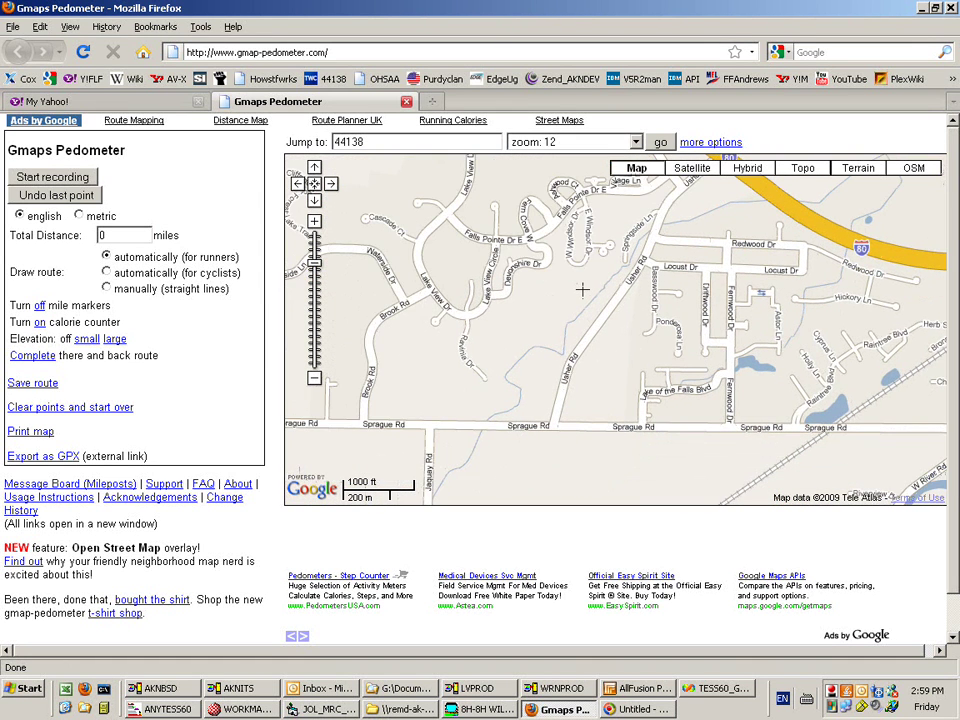
pyautogui.moveTo(582, 290); pyautogui.dragTo(601, 332)
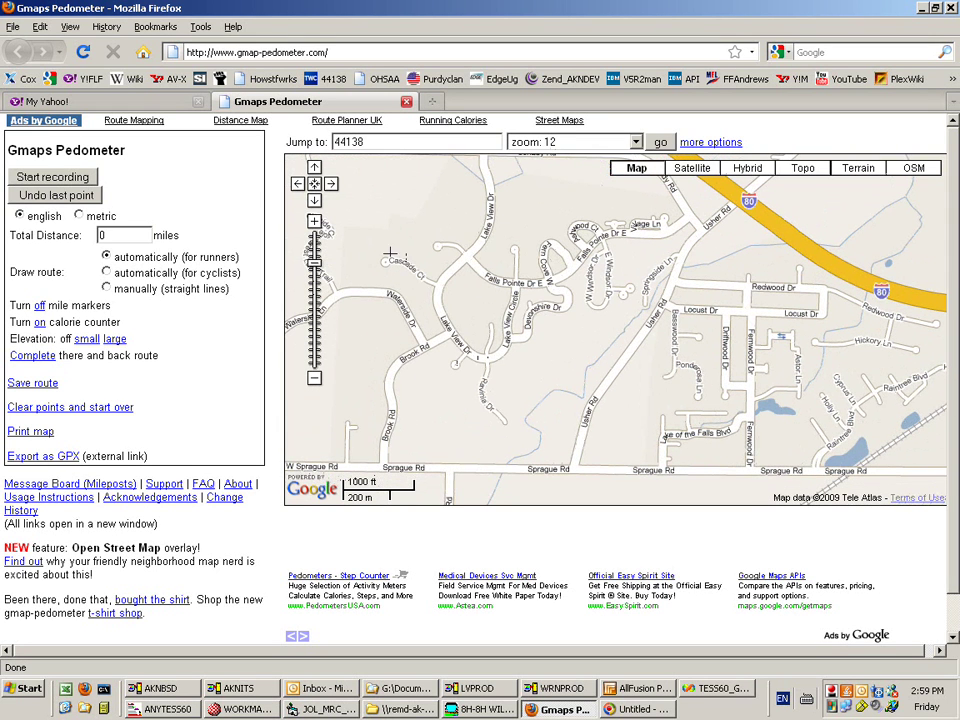
# Step: Record a new route from Brook Rd via Sprague/Jaquay to Osborne Rd, totalling 1.5351 miles
pyautogui.click(73, 185)
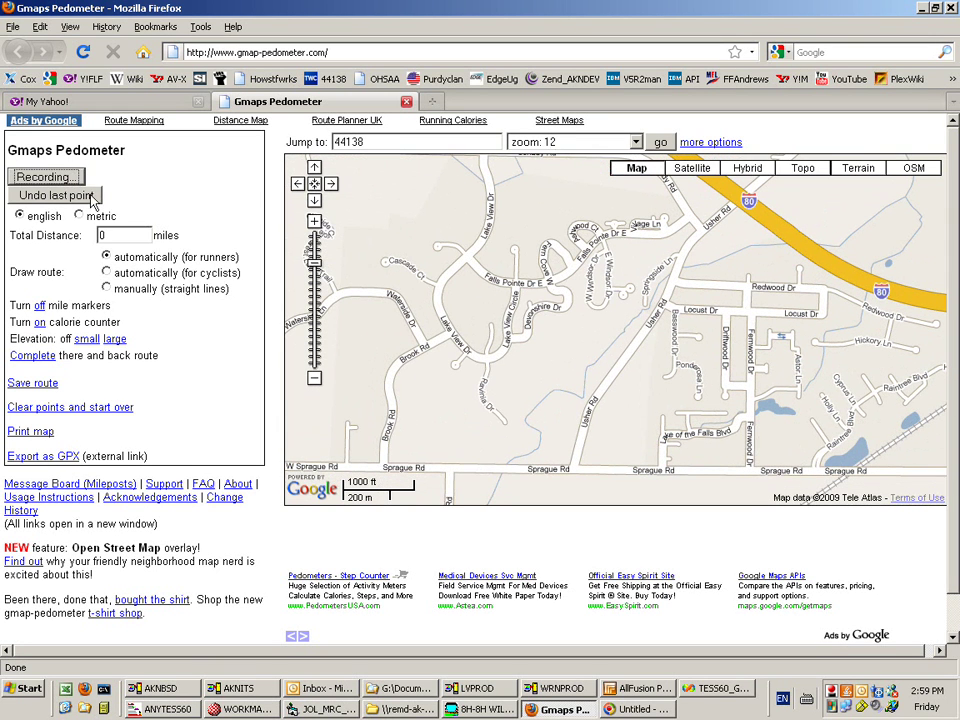
pyautogui.click(452, 369)
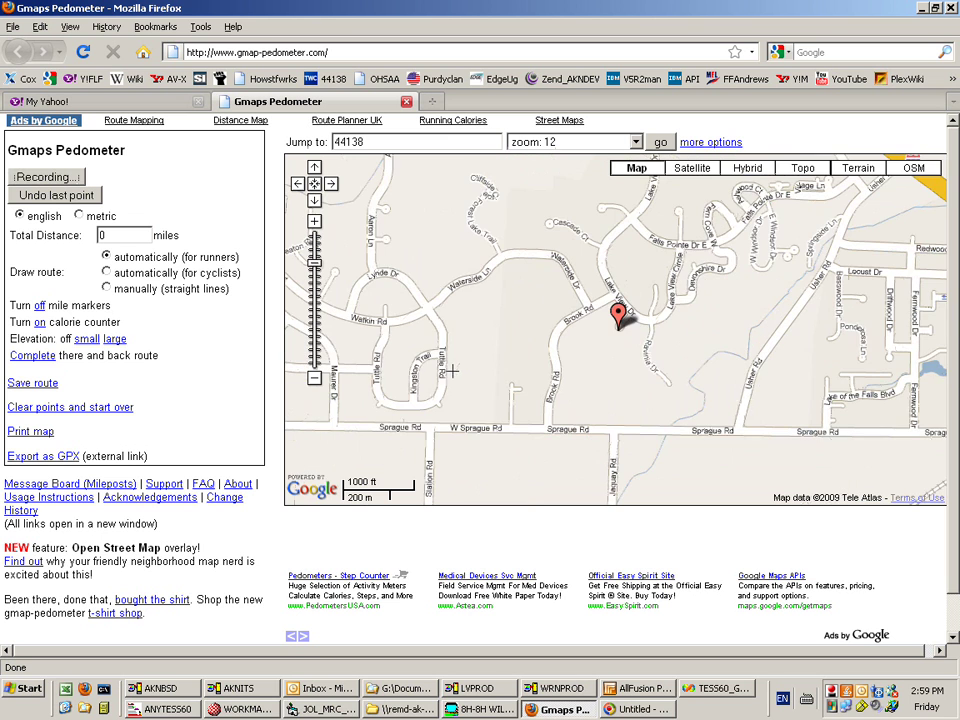
pyautogui.click(616, 432)
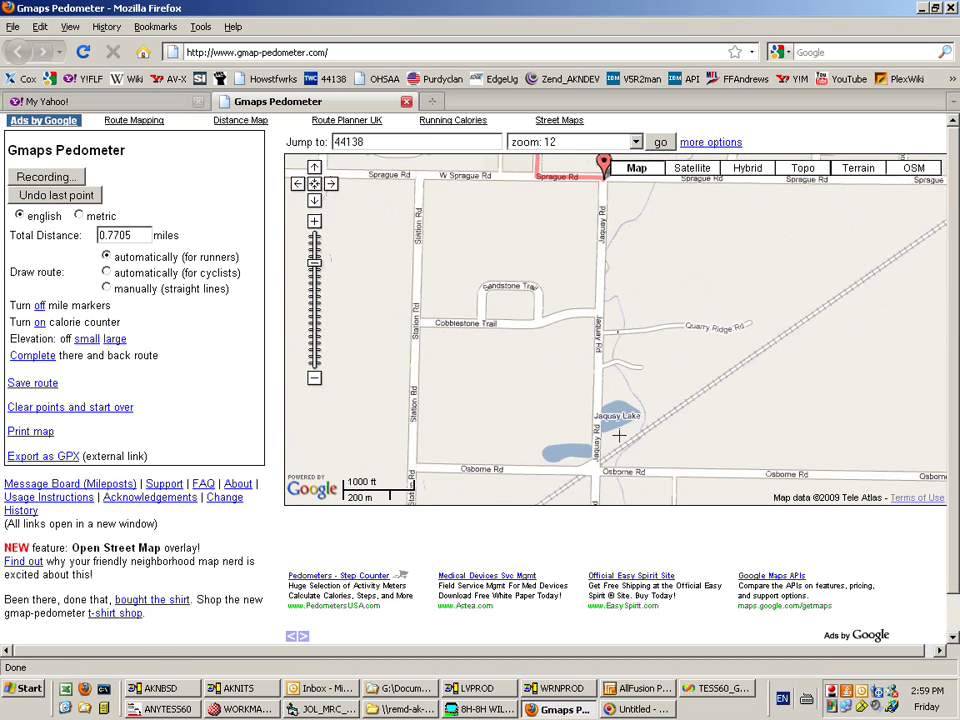
pyautogui.click(600, 466)
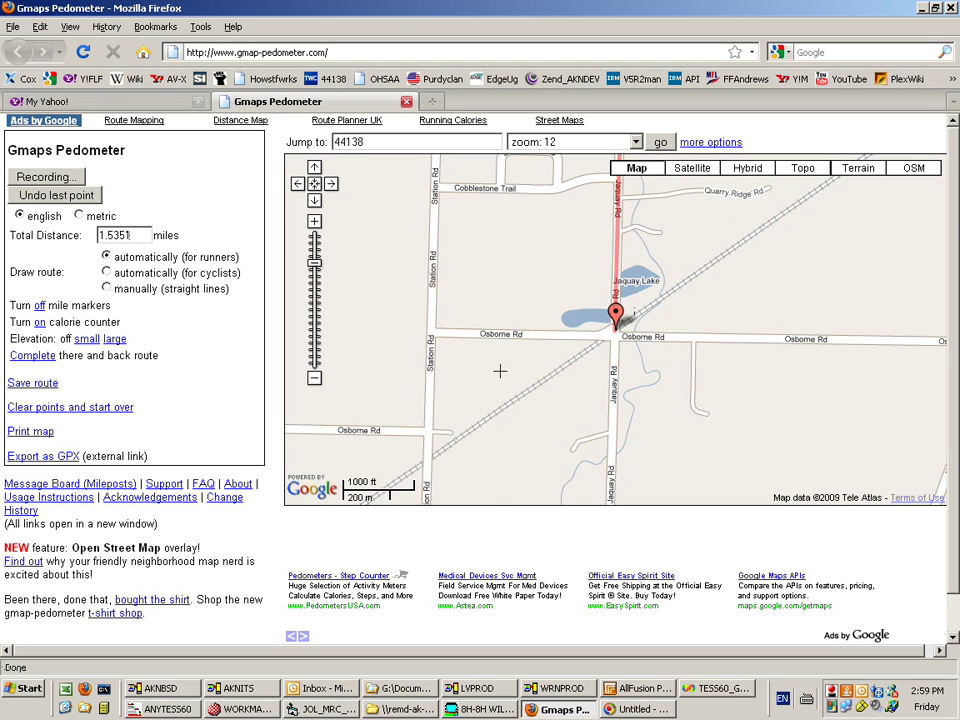
pyautogui.moveTo(459, 228); pyautogui.dragTo(524, 302)
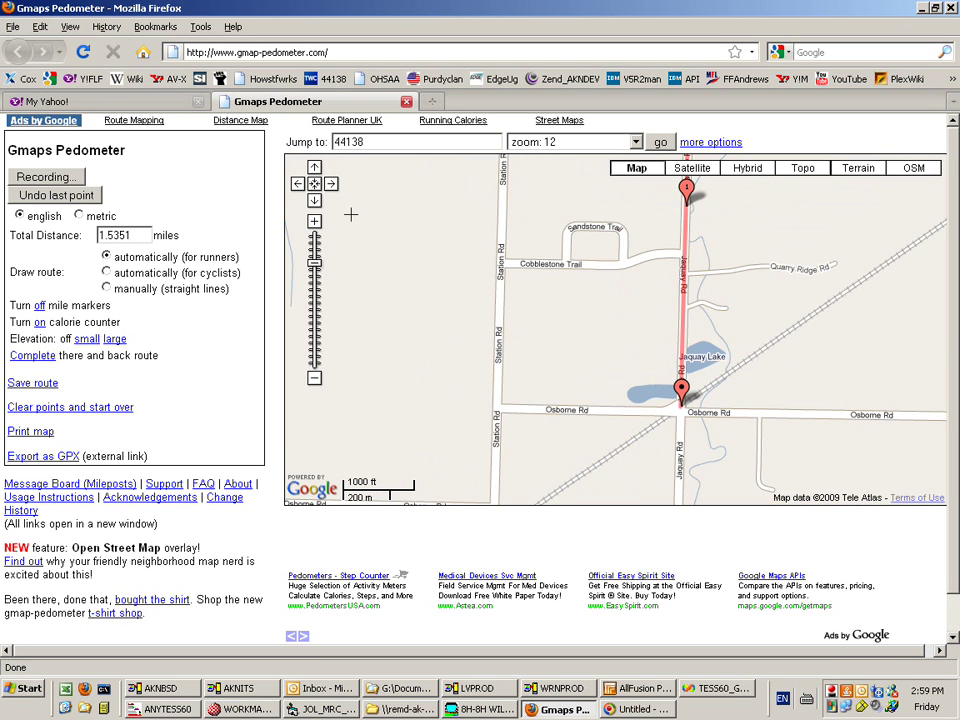